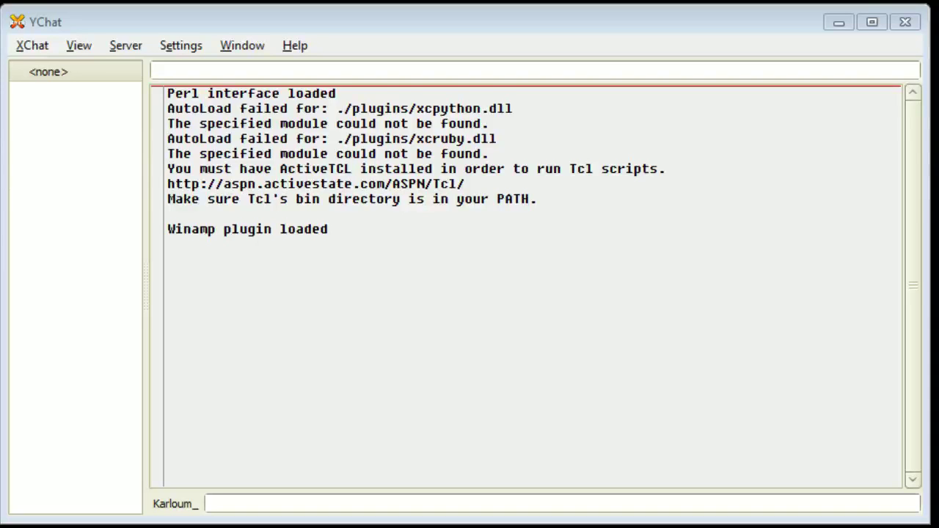
Step: Focus the XChat window and open the XChat menu
{"action": "left_click", "coordinate": [708, 30]}
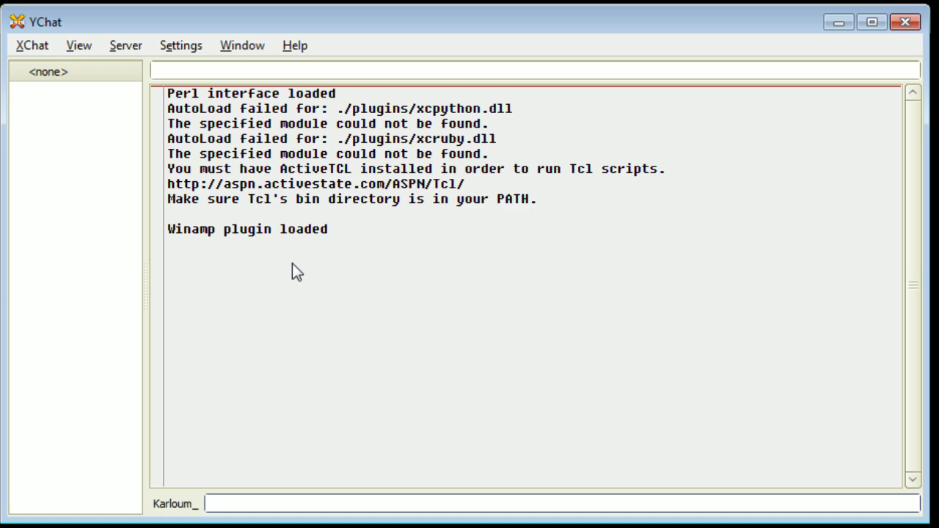
{"action": "left_click", "coordinate": [37, 48]}
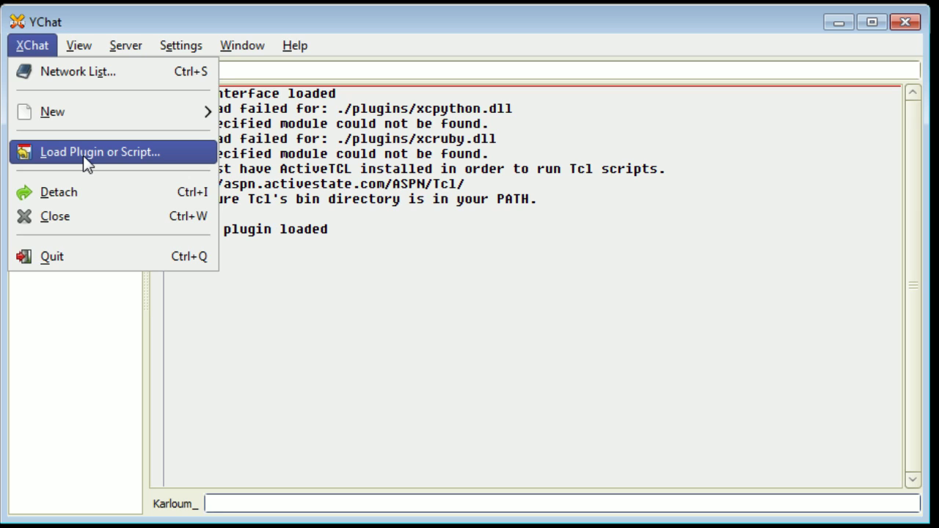
Step: Open the Network List and move it to the centre of the screen
{"action": "left_click", "coordinate": [85, 84]}
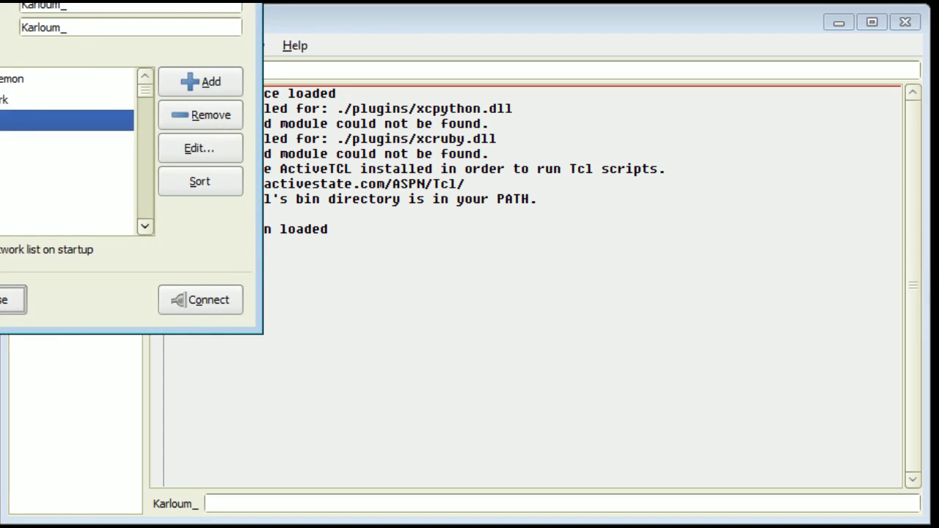
{"action": "left_click_drag", "start_coordinate": [64, 0], "coordinate": [287, 47]}
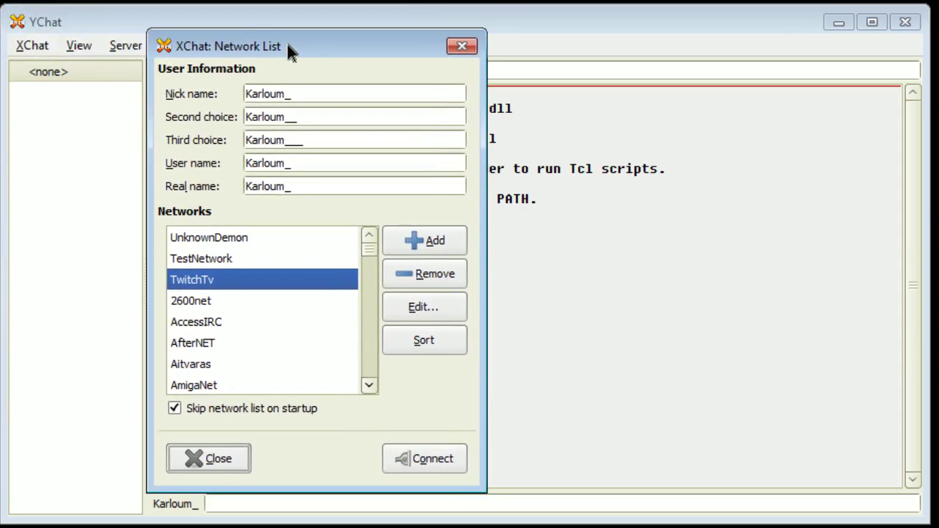
{"action": "key", "text": "alt"}
Step: Review the nickname fields and append '__' to the third-choice nickname
{"action": "left_click", "coordinate": [293, 94]}
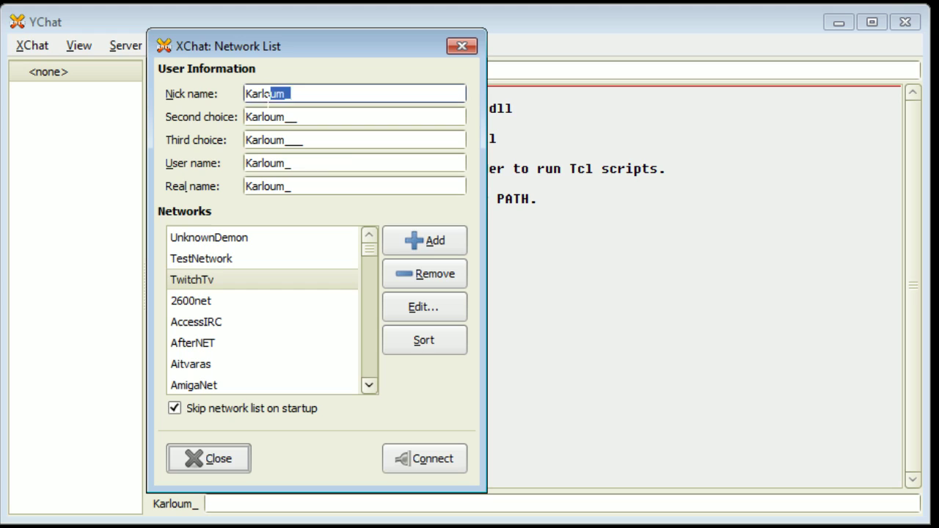
{"action": "double_click", "coordinate": [245, 94]}
{"action": "left_click", "coordinate": [316, 94]}
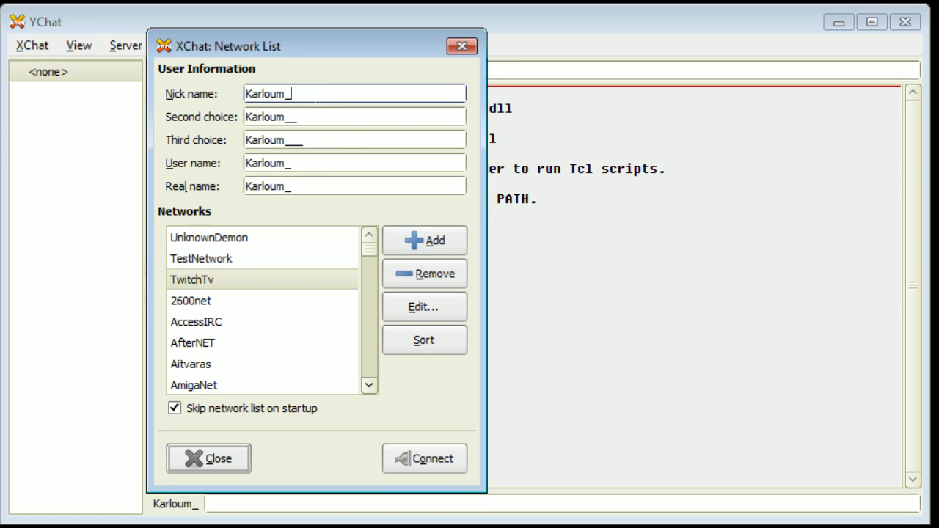
{"action": "left_click", "coordinate": [297, 117]}
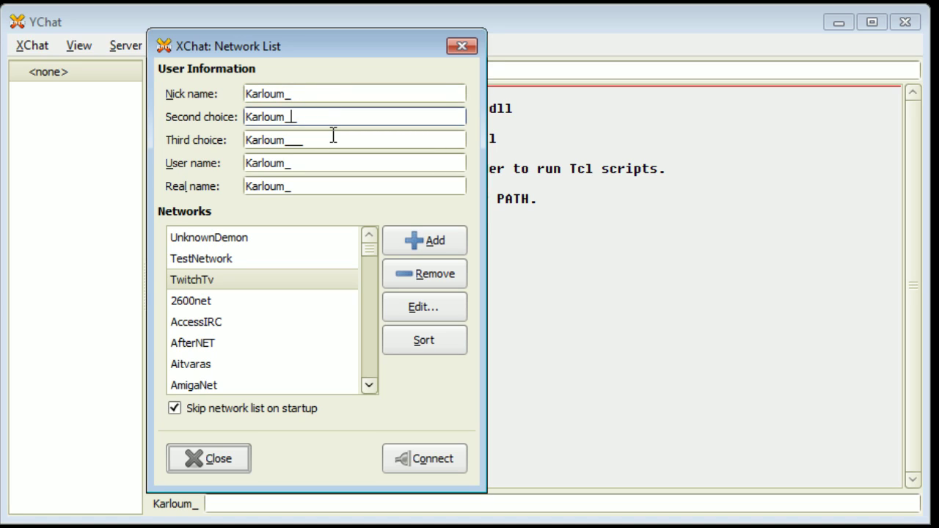
{"action": "key", "text": "Tab"}
{"action": "key", "text": "Right"}
{"action": "key", "text": "Left"}
{"action": "key", "text": "Left"}
{"action": "key", "text": "Left"}
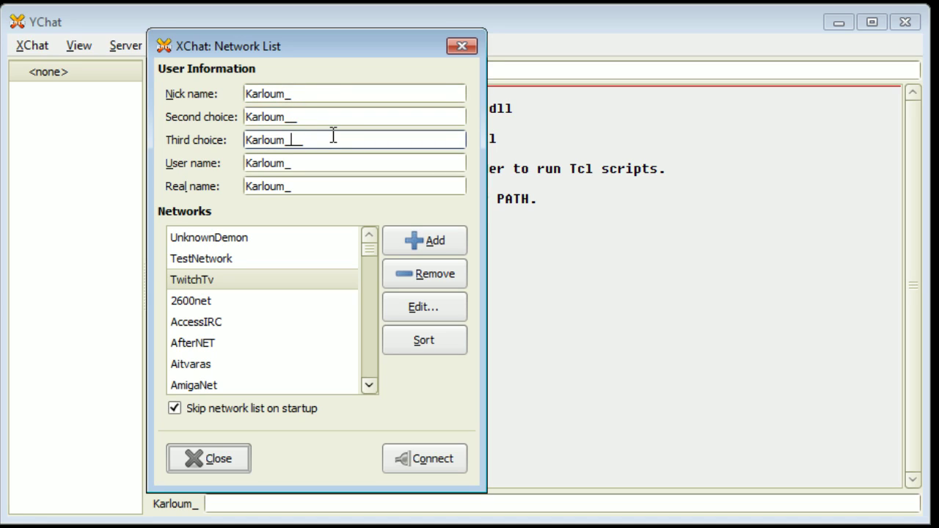
{"action": "type", "text": "__"}
Step: Select the TwitchTv network in the Networks list
{"action": "left_click", "coordinate": [220, 279]}
{"action": "left_click", "coordinate": [235, 279]}
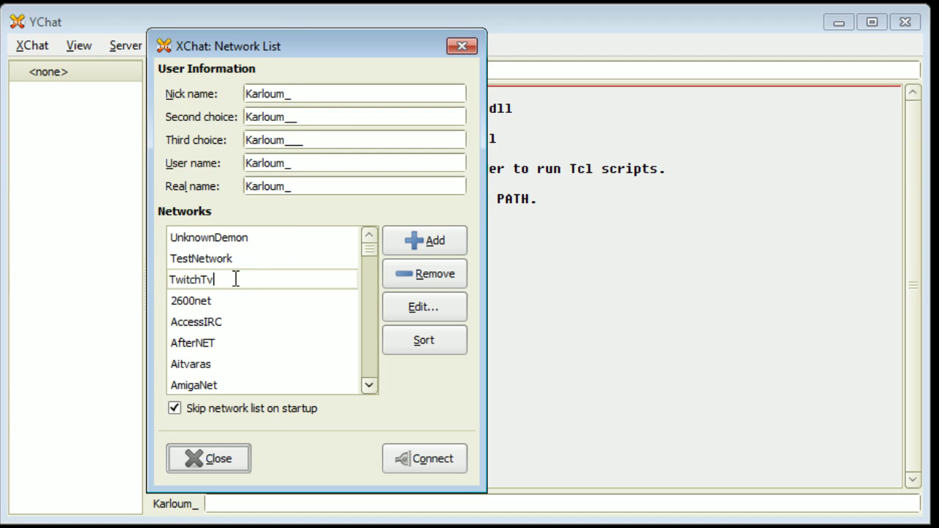
{"action": "left_click", "coordinate": [245, 263]}
{"action": "left_click", "coordinate": [243, 279]}
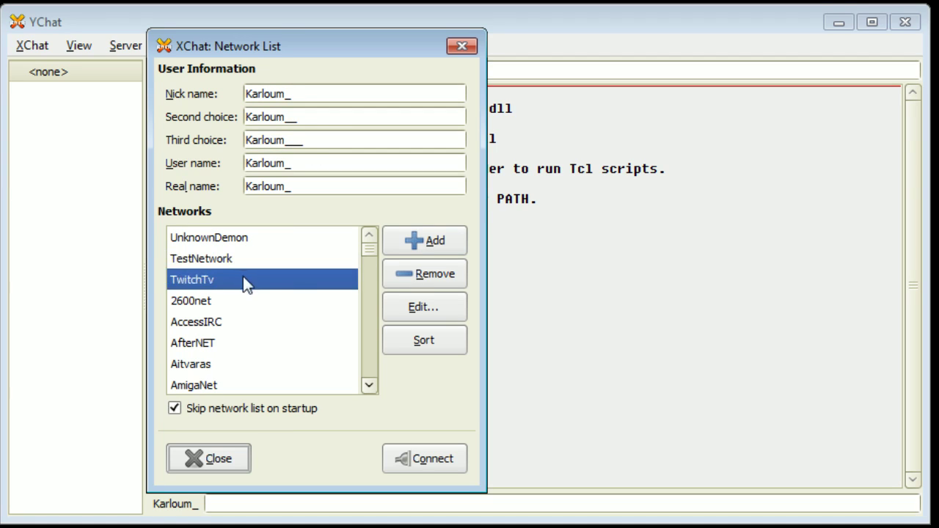
Step: Open the TwitchTv network settings and look through its existing server entries
{"action": "left_click", "coordinate": [424, 308]}
{"action": "left_click_drag", "start_coordinate": [473, 87], "coordinate": [455, 35]}
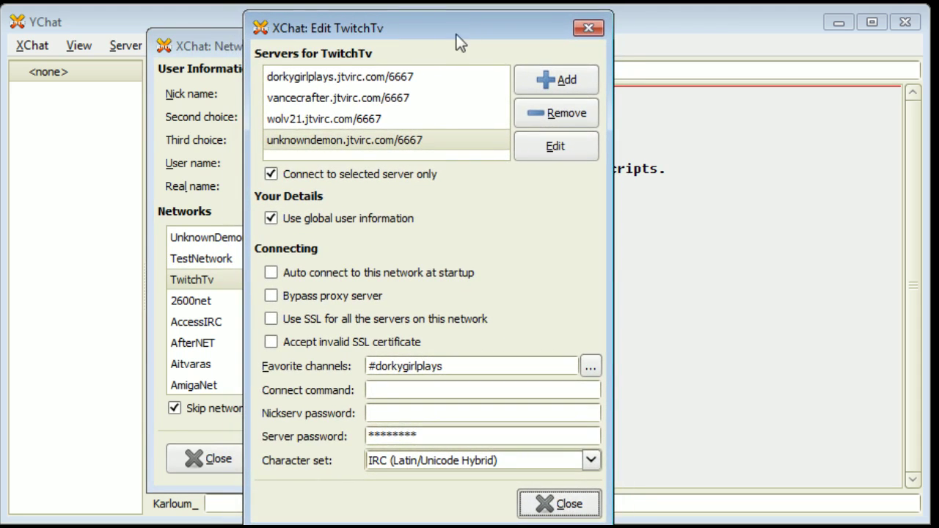
{"action": "left_click", "coordinate": [354, 78]}
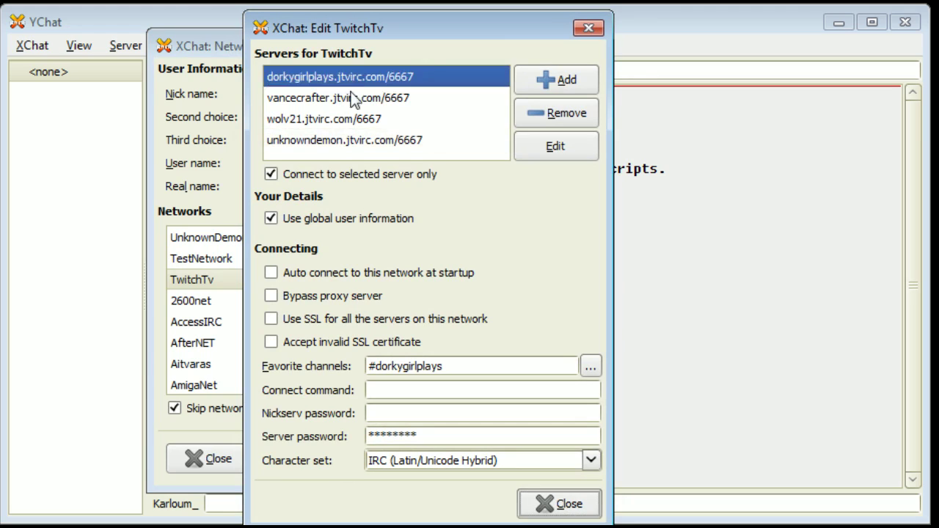
{"action": "left_click", "coordinate": [360, 97]}
{"action": "left_click", "coordinate": [359, 118]}
{"action": "left_click", "coordinate": [347, 143]}
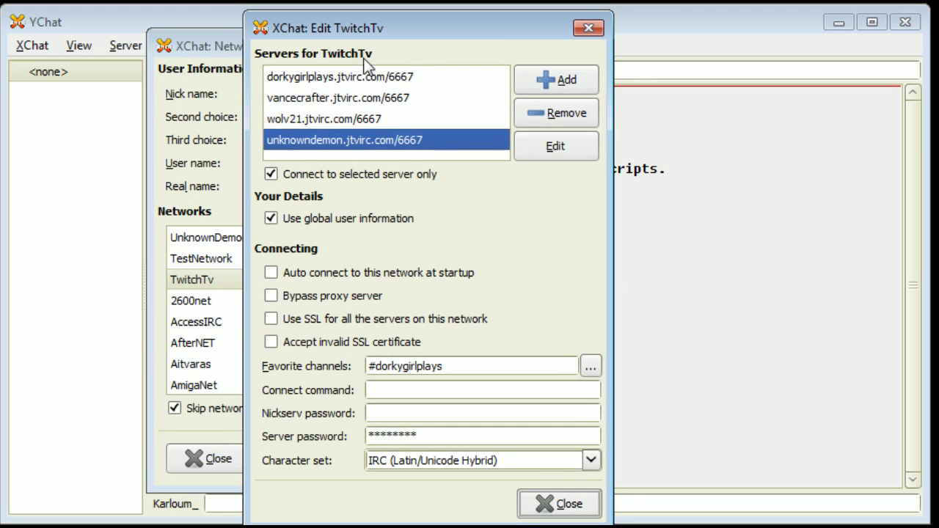
{"action": "left_click", "coordinate": [358, 73]}
{"action": "left_click", "coordinate": [357, 119]}
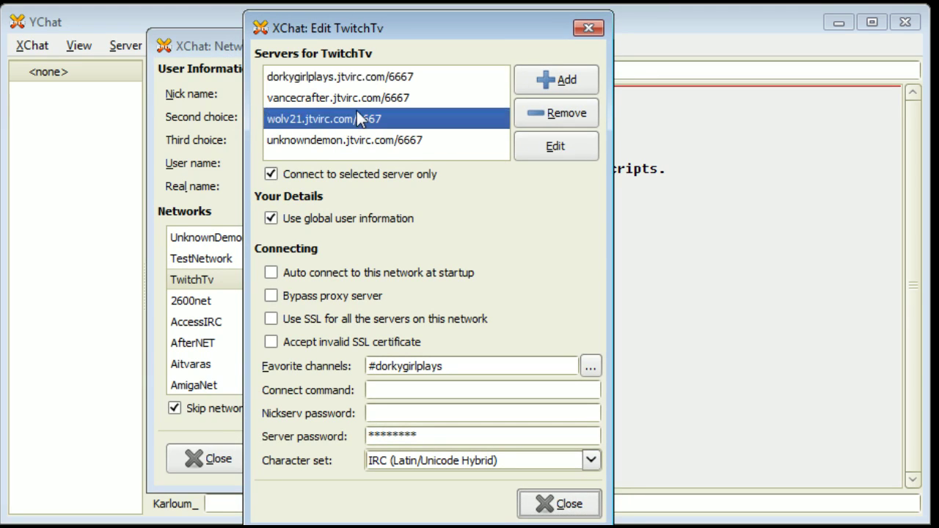
{"action": "left_click", "coordinate": [282, 143]}
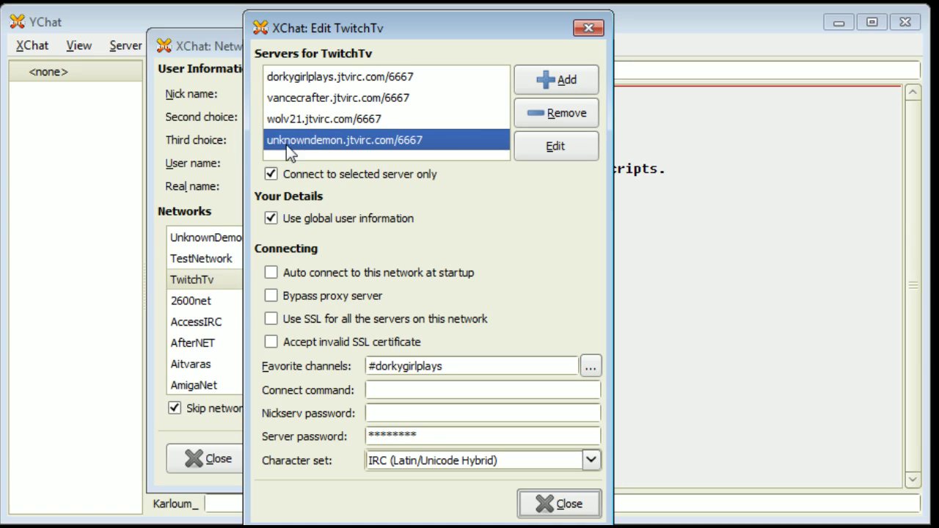
Step: Add a new server entry for the user's own jtvirc.com host on port 6667
{"action": "left_click", "coordinate": [588, 79]}
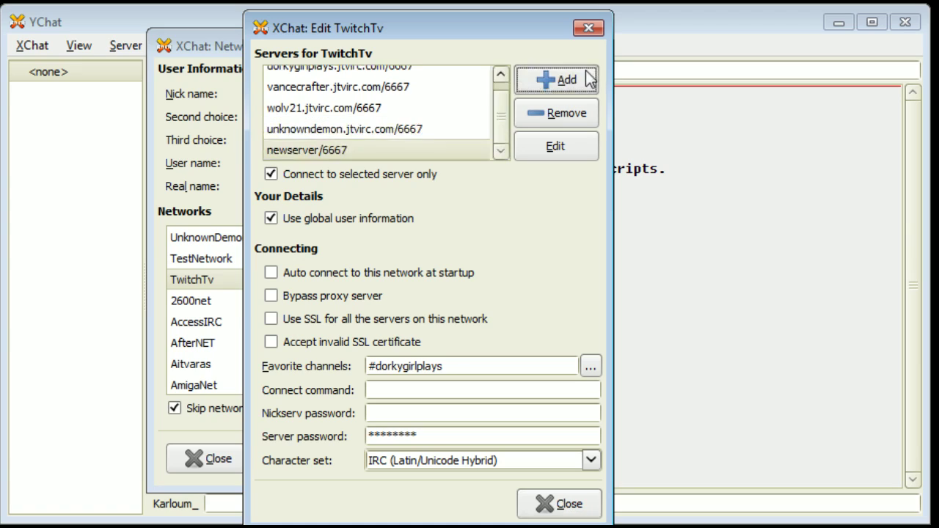
{"action": "left_click", "coordinate": [319, 153]}
{"action": "left_click", "coordinate": [320, 151]}
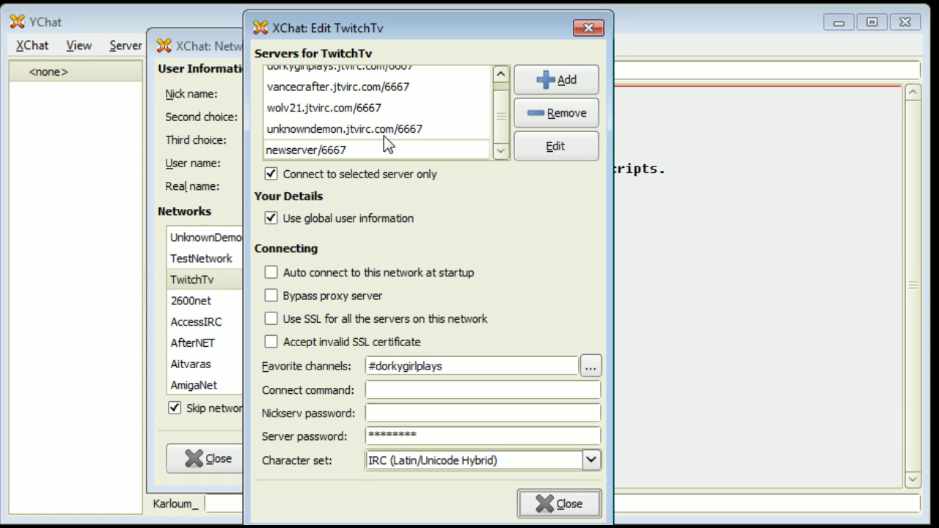
{"action": "key", "text": "BackSpace"}
{"action": "key", "text": "BackSpace"}
{"action": "key", "text": "BackSpace"}
{"action": "key", "text": "BackSpace"}
{"action": "key", "text": "BackSpace"}
{"action": "key", "text": "BackSpace"}
{"action": "key", "text": "BackSpace"}
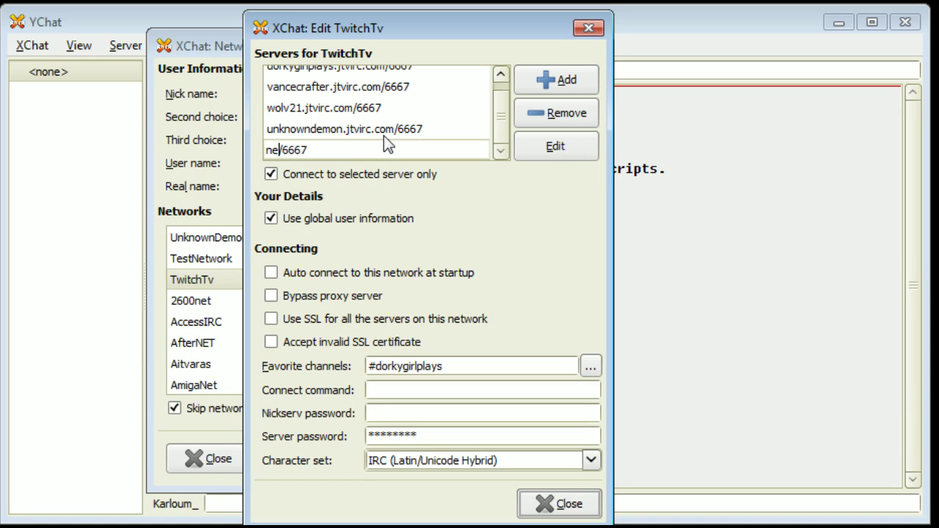
{"action": "key", "text": "BackSpace"}
{"action": "key", "text": "BackSpace"}
{"action": "type", "text": "karlou"}
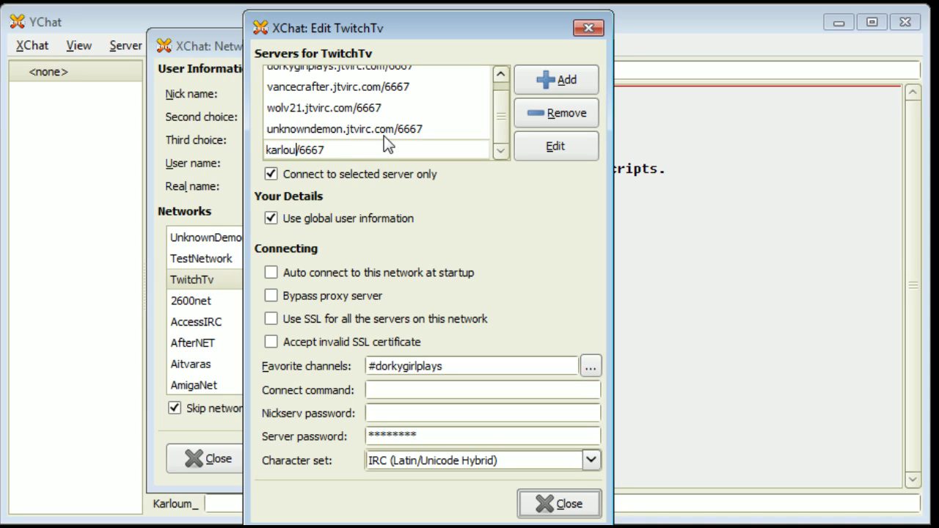
{"action": "type", "text": "m_.jtvir"}
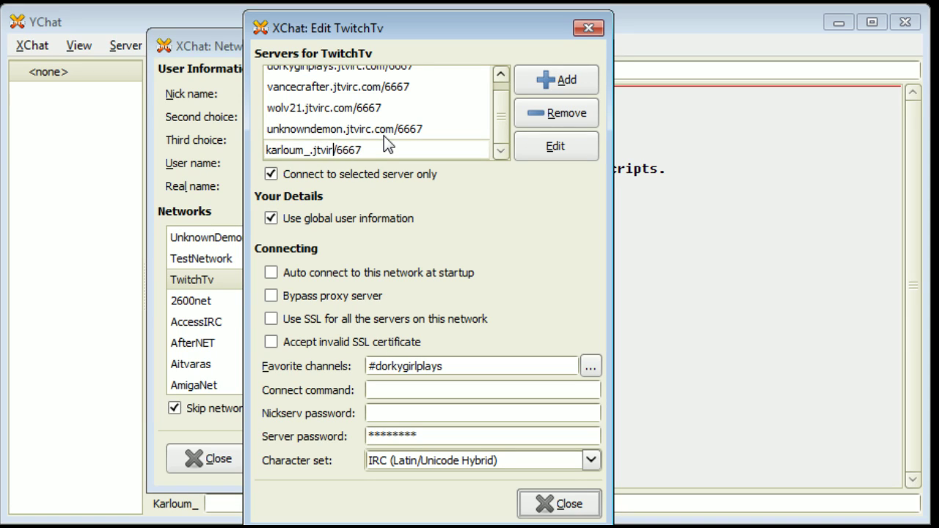
{"action": "type", "text": "c.com"}
{"action": "key", "text": "Return"}
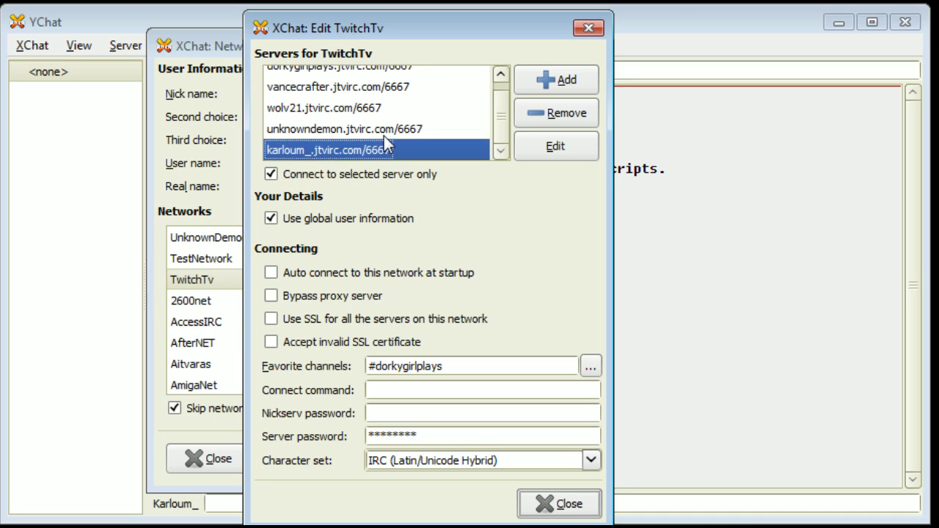
Step: Select the existing jtvirc server row and close the Edit TwitchTv dialog
{"action": "left_click", "coordinate": [398, 131]}
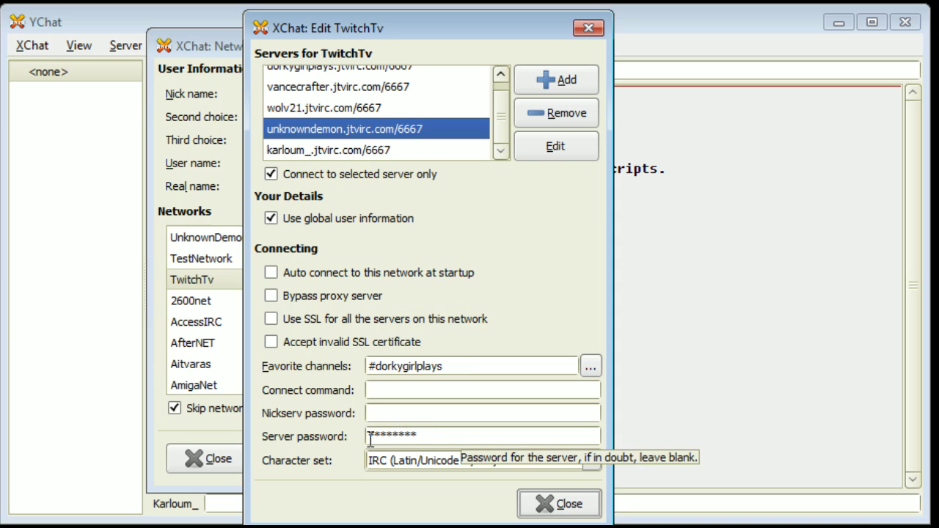
{"action": "left_click", "coordinate": [564, 505]}
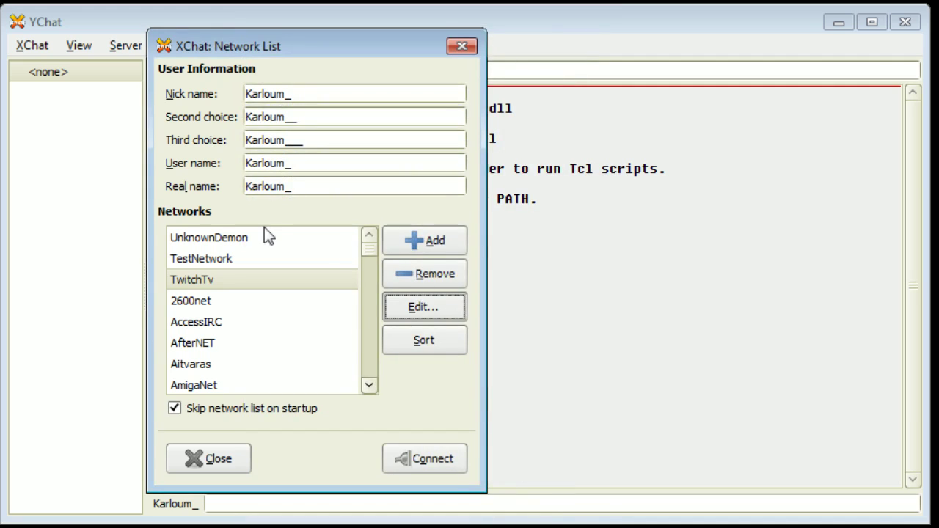
Step: Add a network named UnknownDemonTest and bring up its edit dialog
{"action": "left_click", "coordinate": [405, 243]}
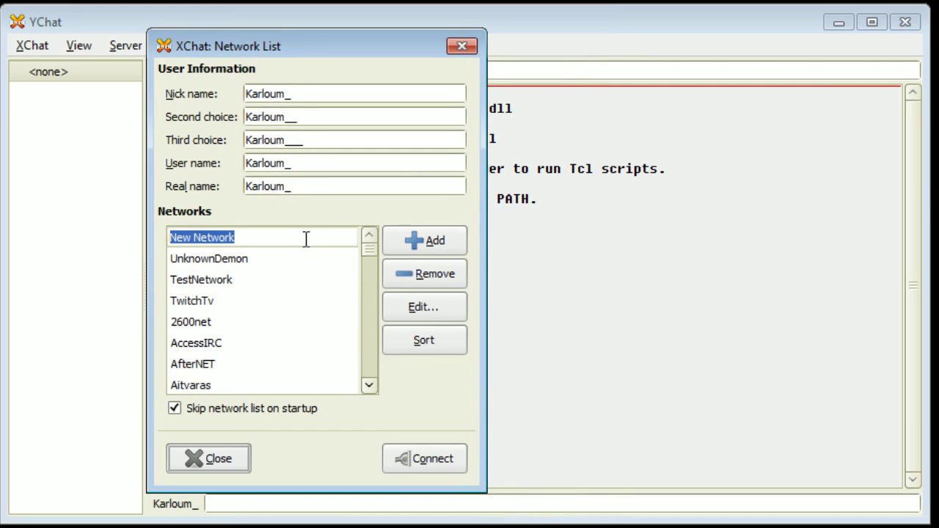
{"action": "type", "text": "Unkno"}
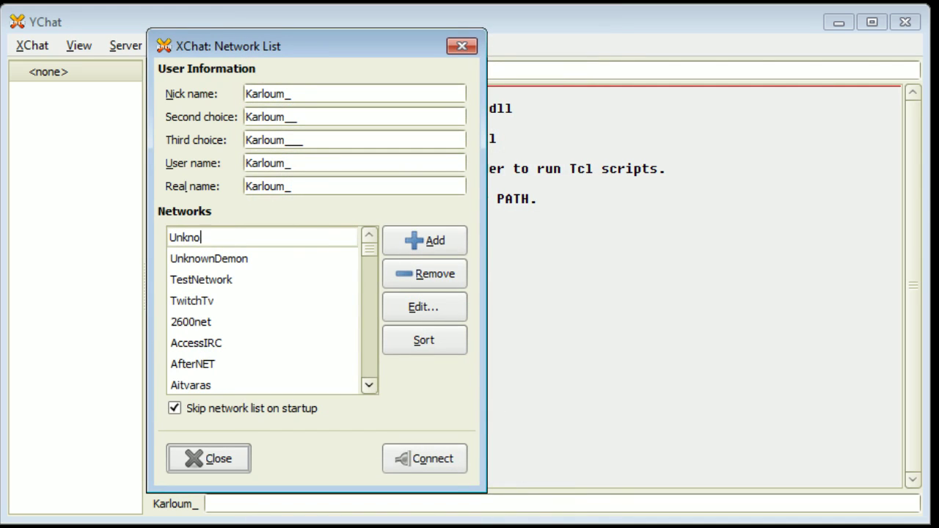
{"action": "type", "text": "wnDemonTest"}
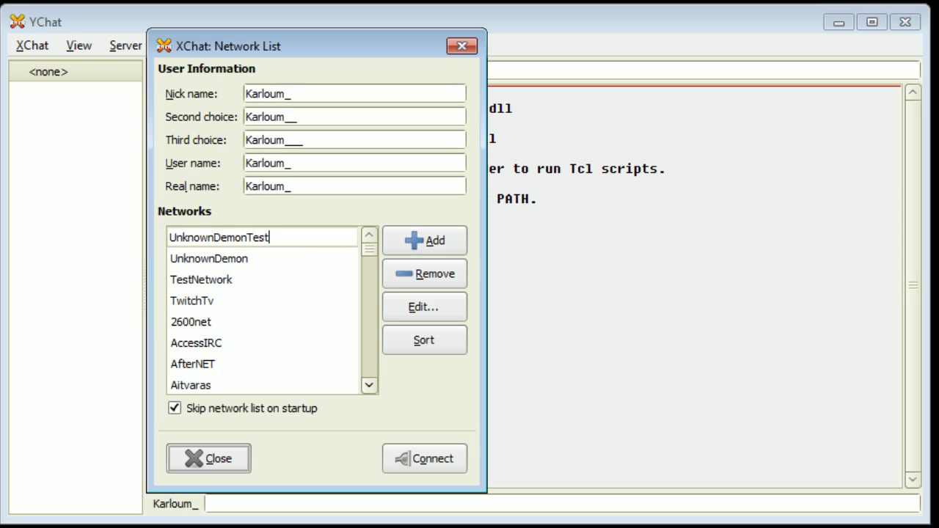
{"action": "key", "text": "Return"}
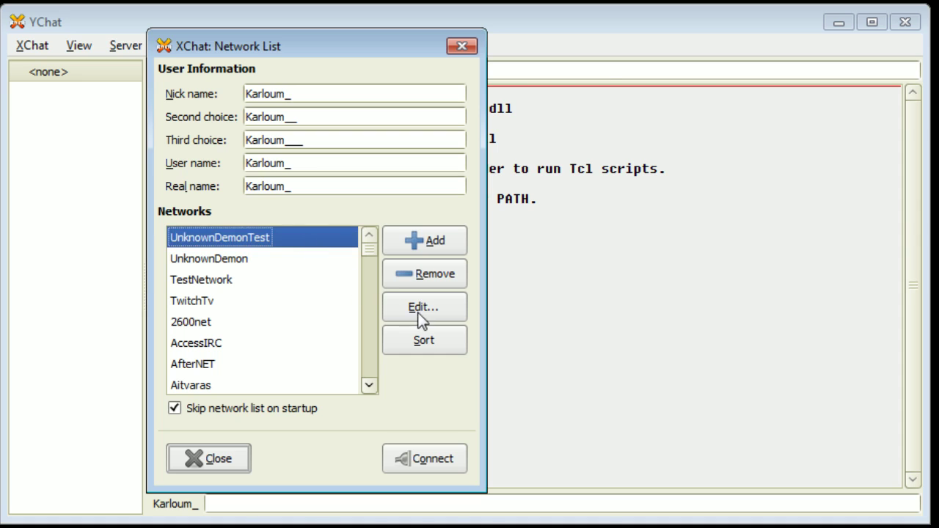
{"action": "left_click", "coordinate": [419, 312]}
{"action": "left_click_drag", "start_coordinate": [411, 103], "coordinate": [416, 28]}
Step: Change the server entry from newserver to unknowndemon.jtvirc.com/6667
{"action": "left_click", "coordinate": [315, 73]}
{"action": "left_click", "coordinate": [314, 74]}
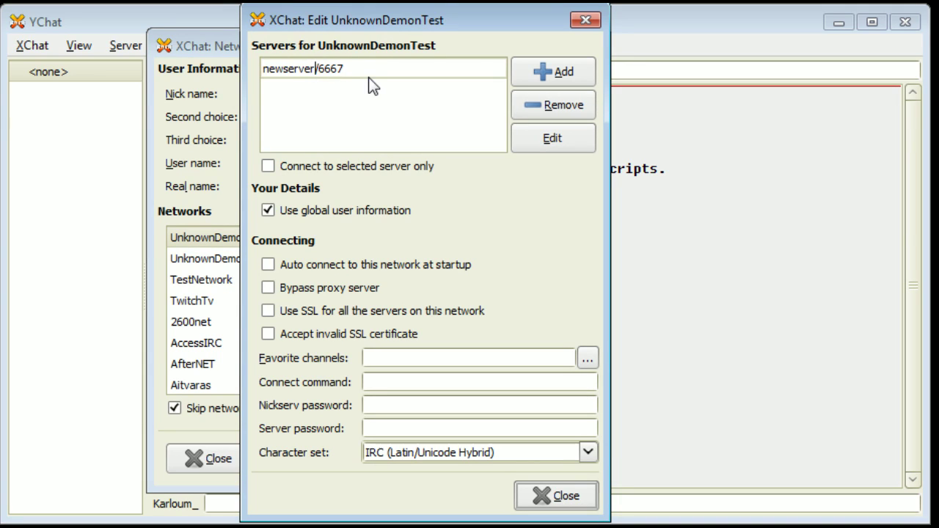
{"action": "key", "text": "BackSpace"}
{"action": "key", "text": "BackSpace"}
{"action": "key", "text": "BackSpace"}
{"action": "key", "text": "BackSpace"}
{"action": "key", "text": "BackSpace"}
{"action": "key", "text": "BackSpace"}
{"action": "key", "text": "BackSpace"}
{"action": "key", "text": "BackSpace"}
{"action": "key", "text": "BackSpace"}
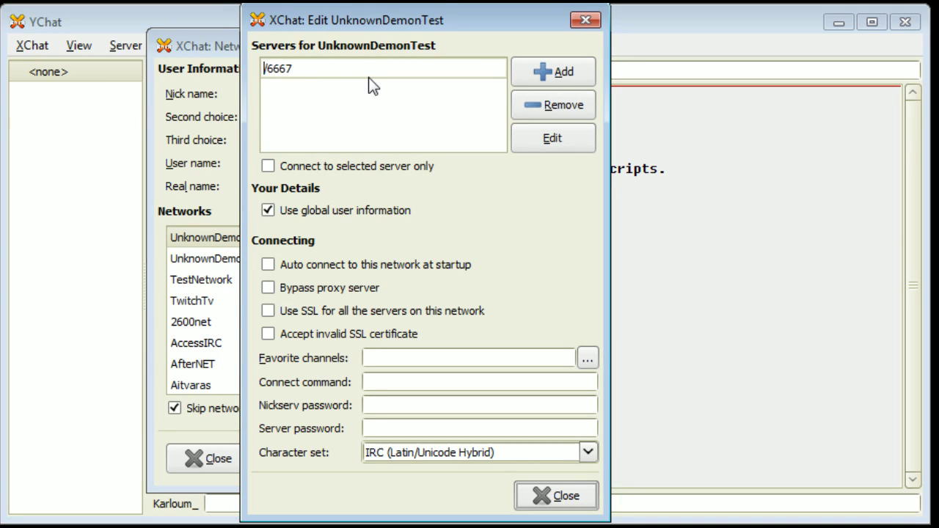
{"action": "type", "text": "unknowndemon.j"}
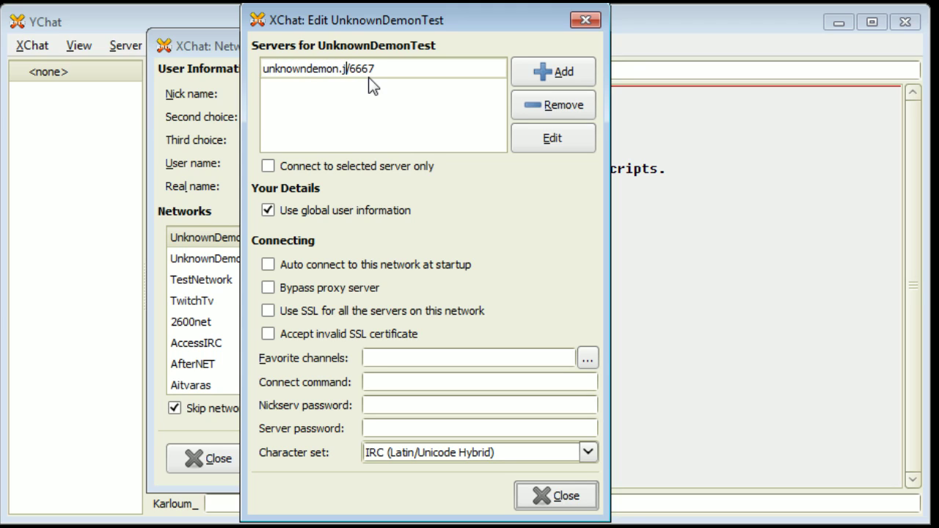
{"action": "type", "text": "tvirc.com"}
{"action": "key", "text": "Right"}
{"action": "key", "text": "Right"}
{"action": "key", "text": "Right"}
{"action": "key", "text": "Right"}
{"action": "key", "text": "Return"}
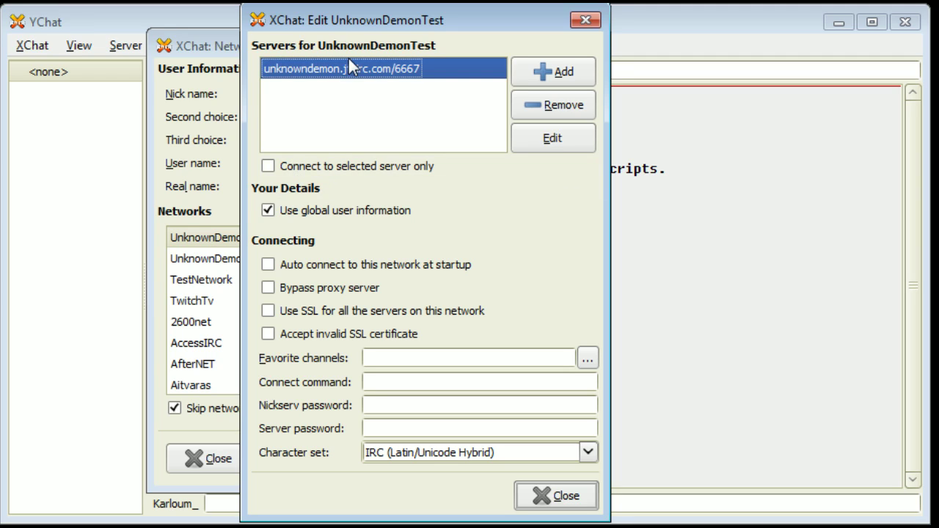
Step: Enable 'Connect to selected server only' and enter the server password
{"action": "left_click", "coordinate": [272, 166]}
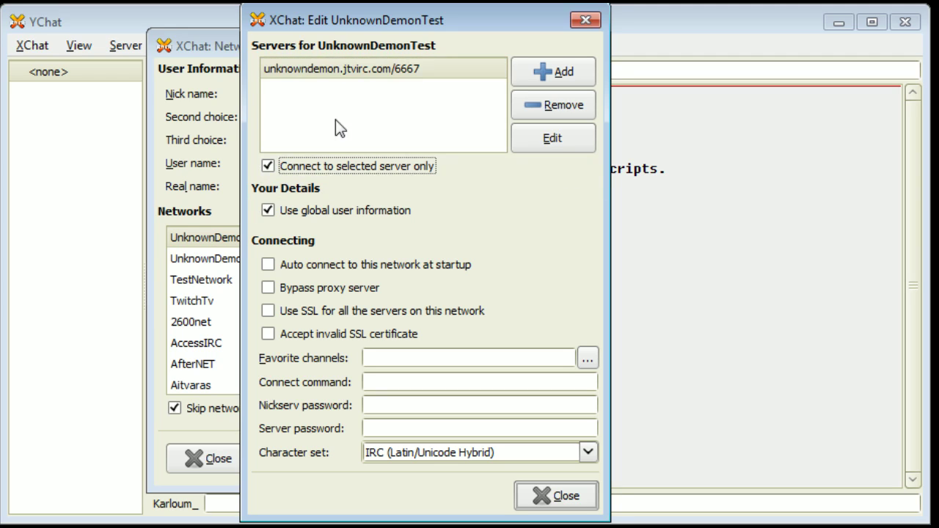
{"action": "left_click", "coordinate": [362, 68]}
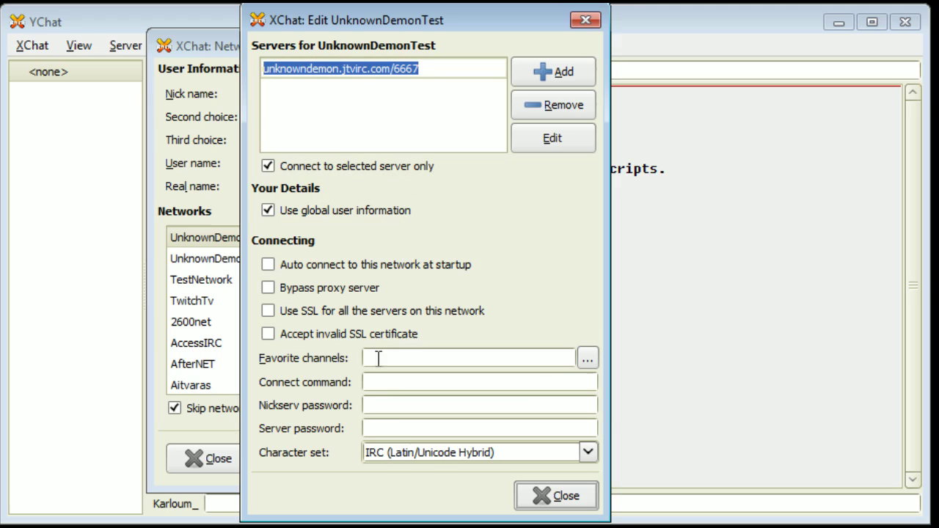
{"action": "left_click", "coordinate": [394, 427]}
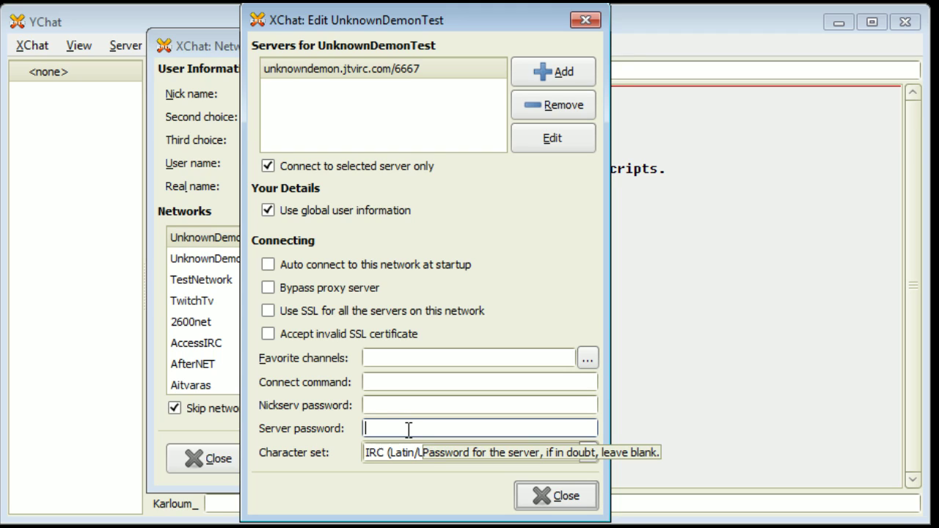
{"action": "type", "text": "*"}
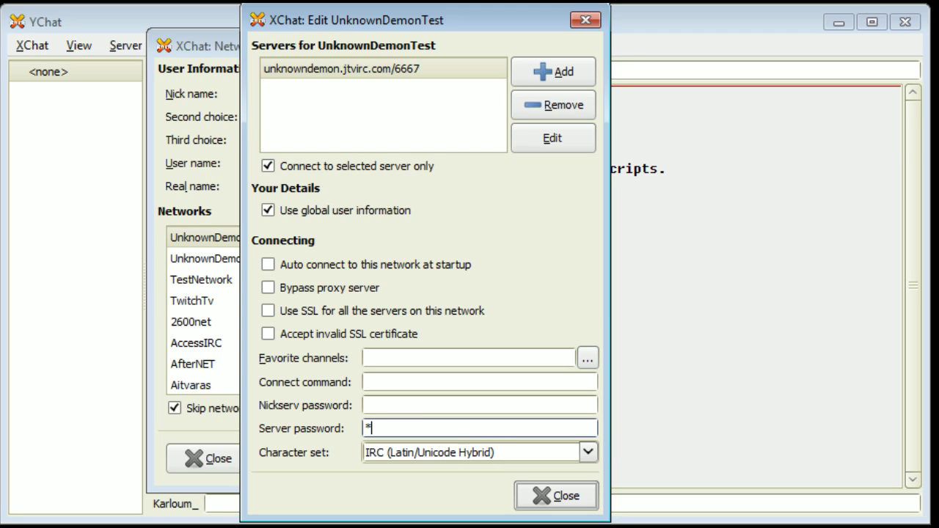
{"action": "type", "text": "*******"}
Step: Connect to UnknownDemonTest and turn off the post-connection dialog before dismissing it
{"action": "left_click", "coordinate": [566, 496]}
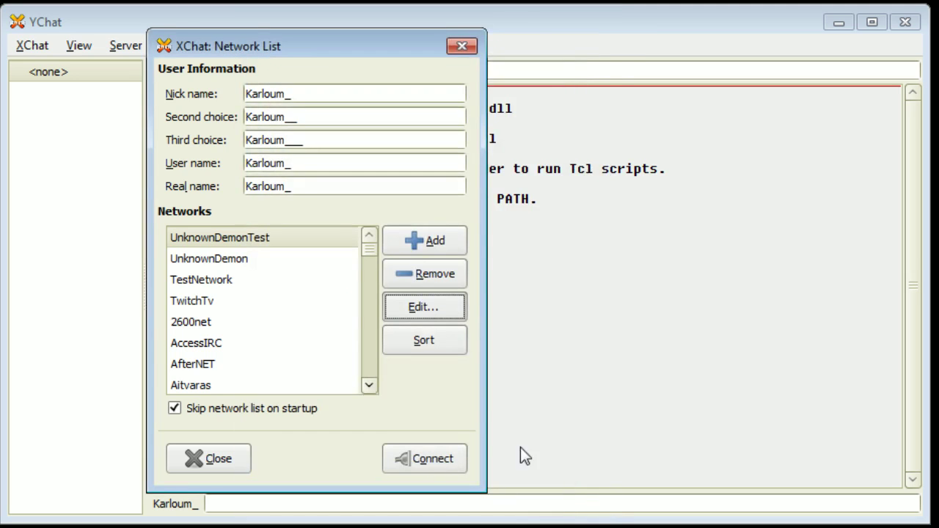
{"action": "left_click", "coordinate": [411, 458]}
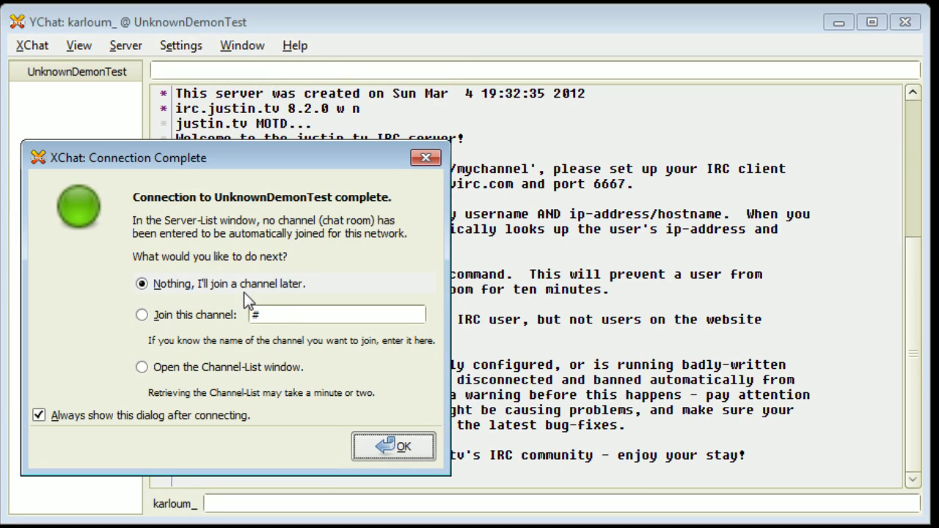
{"action": "left_click", "coordinate": [183, 414]}
{"action": "left_click", "coordinate": [393, 447]}
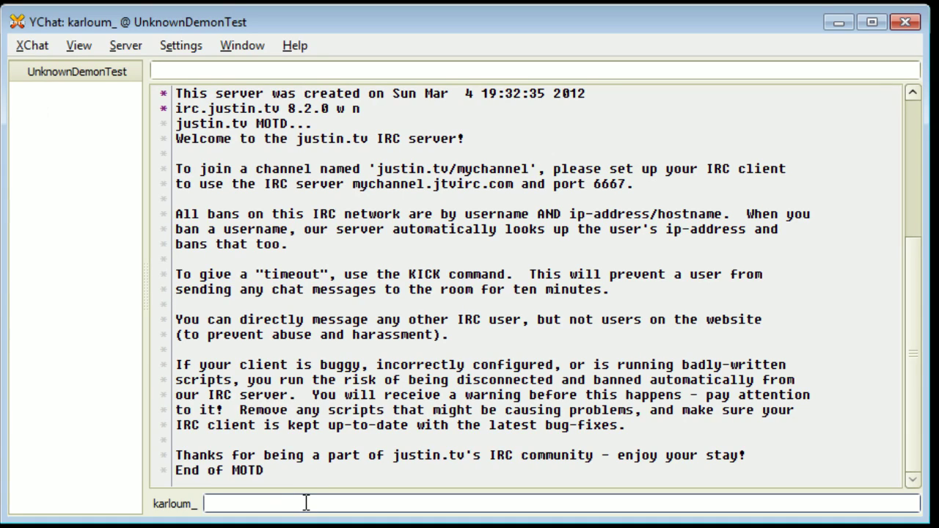
Step: Enter /join #unknowndemon to join the channel
{"action": "type", "text": "/"}
{"action": "type", "text": "join"}
{"action": "type", "text": " #"}
{"action": "type", "text": "unkn"}
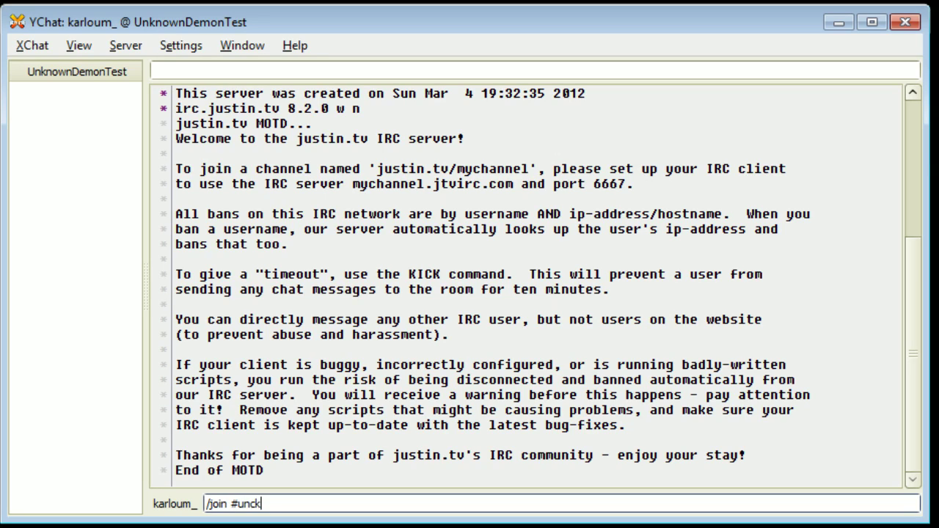
{"action": "key", "text": "BackSpace"}
{"action": "type", "text": "nowndemon"}
{"action": "key", "text": "Return"}
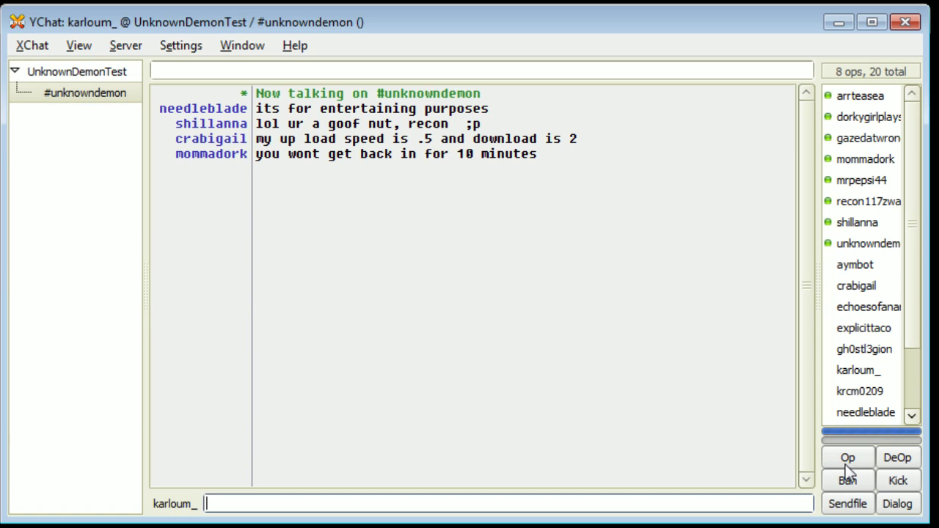
{"action": "left_click", "coordinate": [855, 266]}
{"action": "left_click", "coordinate": [899, 503]}
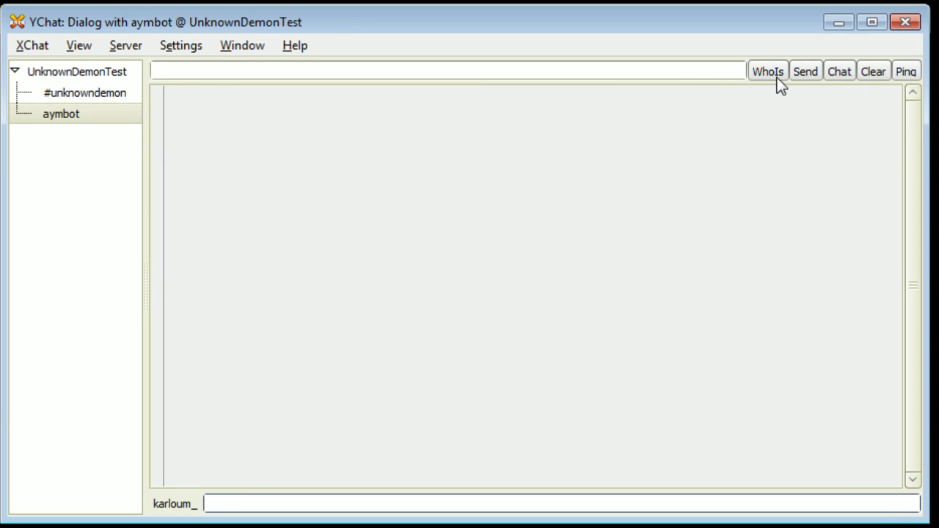
{"action": "right_click", "coordinate": [50, 115]}
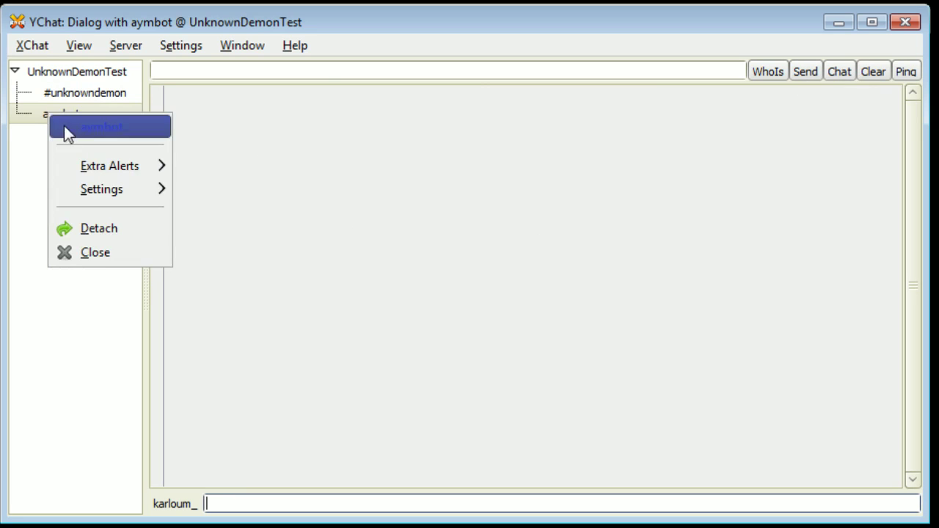
{"action": "left_click", "coordinate": [87, 255]}
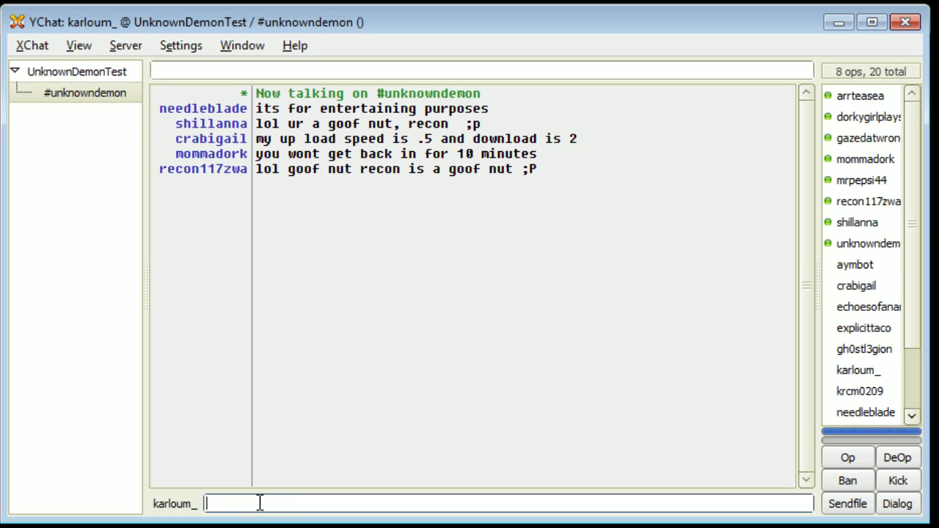
Step: Send 'Hello everyone!' to #unknowndemon, then type '/kick aymbot'
{"action": "type", "text": "Hello everyone!"}
{"action": "key", "text": "Return"}
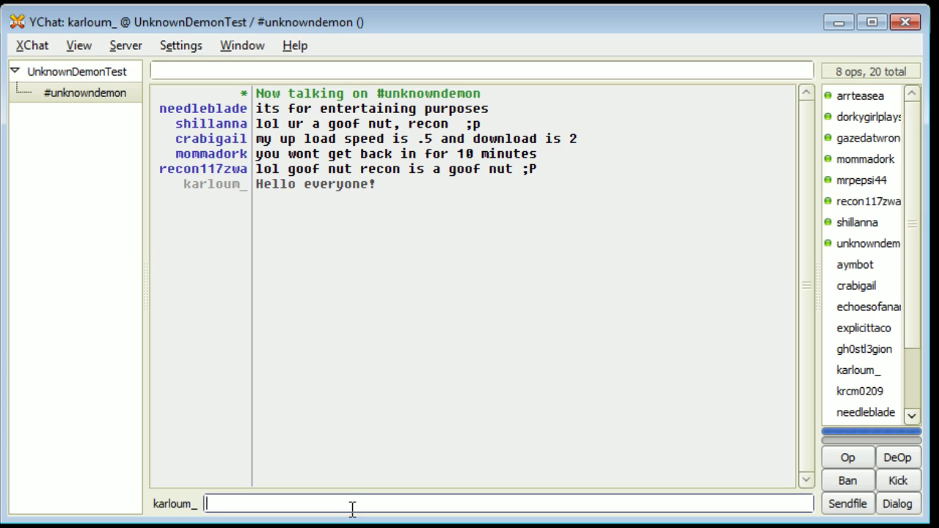
{"action": "type", "text": "/kick aymbot"}
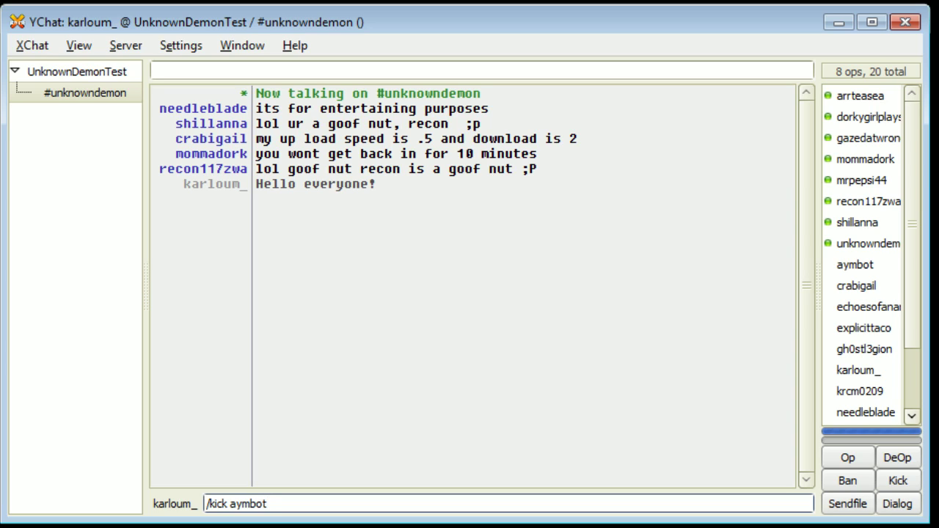
Step: Rewrite the command as '/ban aymbot', then as '/unban aymbot'
{"action": "key", "text": "BackSpace"}
{"action": "key", "text": "BackSpace"}
{"action": "key", "text": "BackSpace"}
{"action": "key", "text": "BackSpace"}
{"action": "key", "text": "BackSpace"}
{"action": "key", "text": "BackSpace"}
{"action": "key", "text": "BackSpace"}
{"action": "key", "text": "BackSpace"}
{"action": "key", "text": "BackSpace"}
{"action": "key", "text": "BackSpace"}
{"action": "key", "text": "BackSpace"}
{"action": "type", "text": "ban a"}
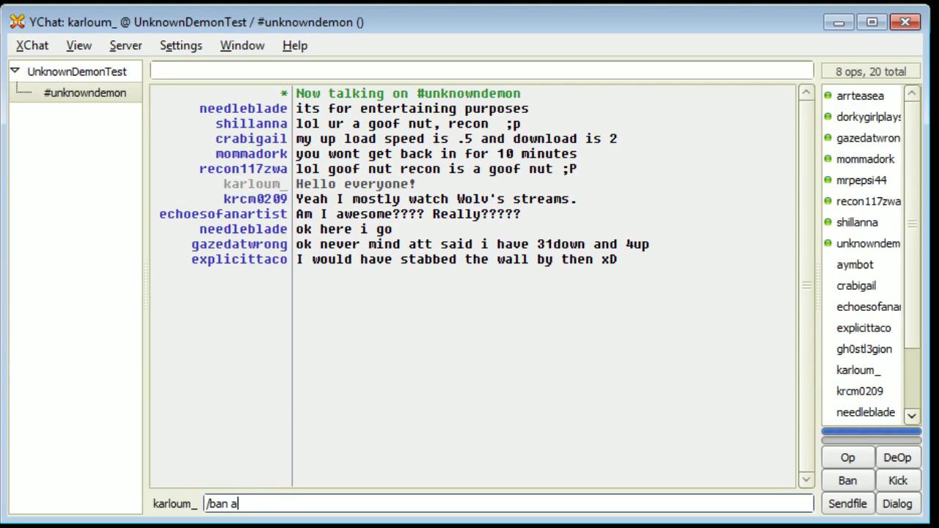
{"action": "type", "text": "ymbot"}
{"action": "key", "text": "BackSpace"}
{"action": "key", "text": "BackSpace"}
{"action": "key", "text": "BackSpace"}
{"action": "key", "text": "BackSpace"}
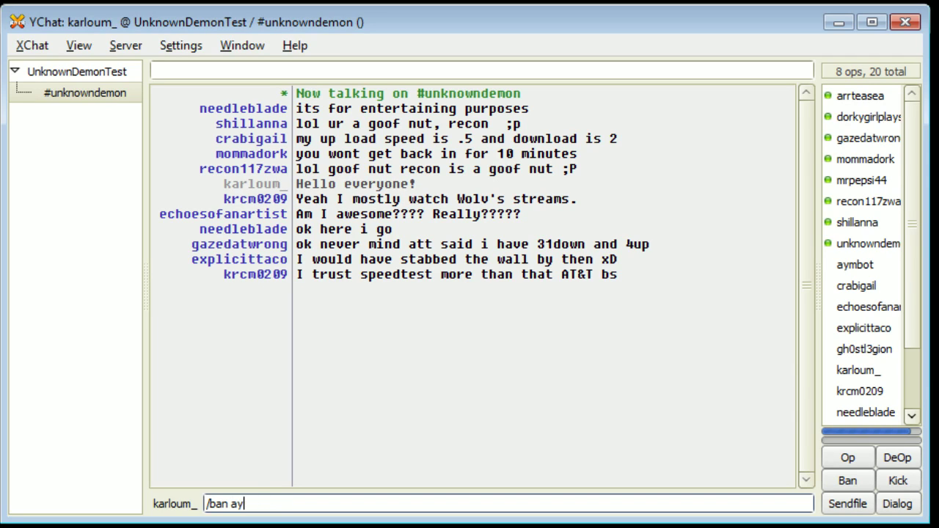
{"action": "key", "text": "BackSpace"}
{"action": "key", "text": "BackSpace"}
{"action": "key", "text": "BackSpace"}
{"action": "key", "text": "BackSpace"}
{"action": "key", "text": "BackSpace"}
{"action": "key", "text": "BackSpace"}
{"action": "type", "text": "unban aymbot"}
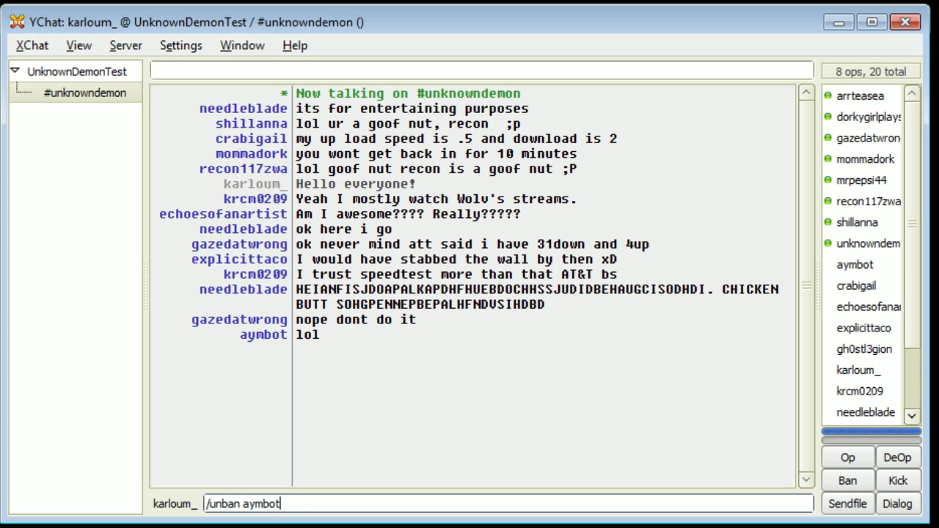
{"action": "key", "text": "BackSpace"}
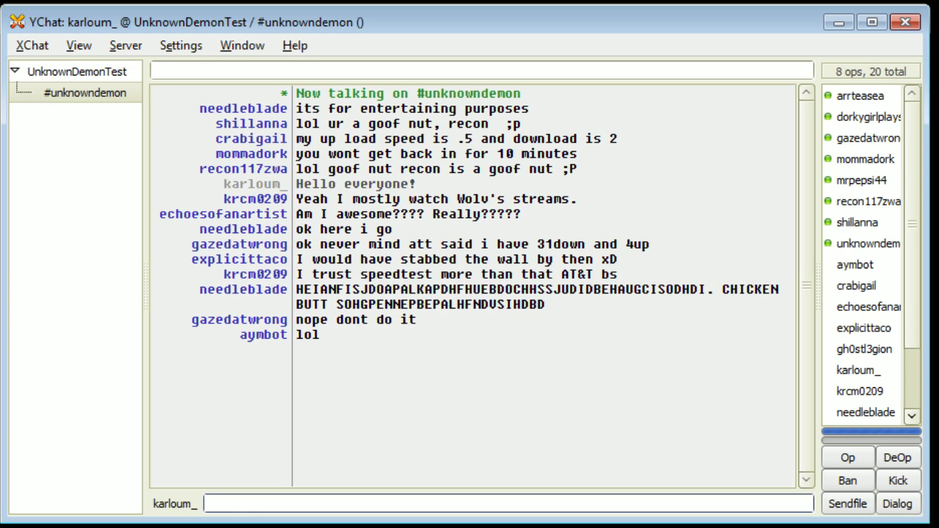
{"action": "left_click", "coordinate": [228, 46]}
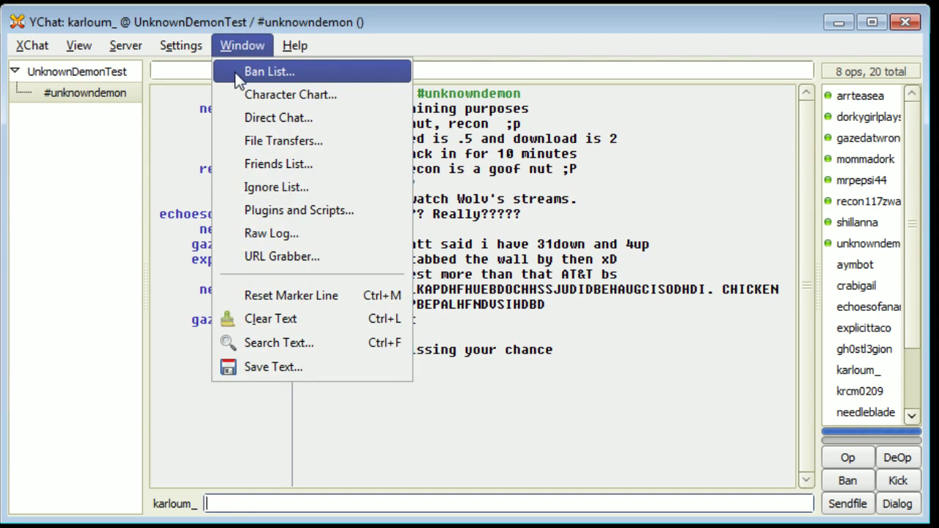
{"action": "left_click", "coordinate": [287, 72]}
{"action": "left_click_drag", "start_coordinate": [289, 4], "coordinate": [357, 147]}
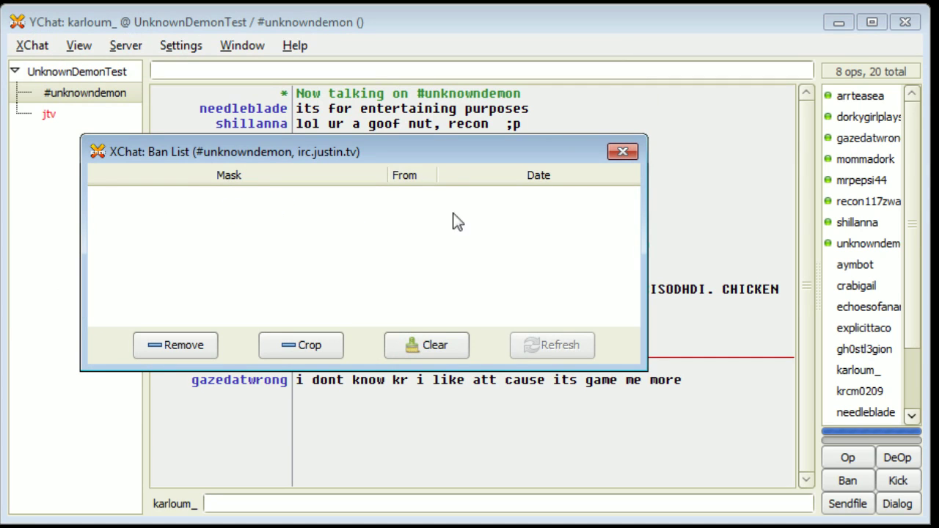
{"action": "left_click", "coordinate": [623, 153]}
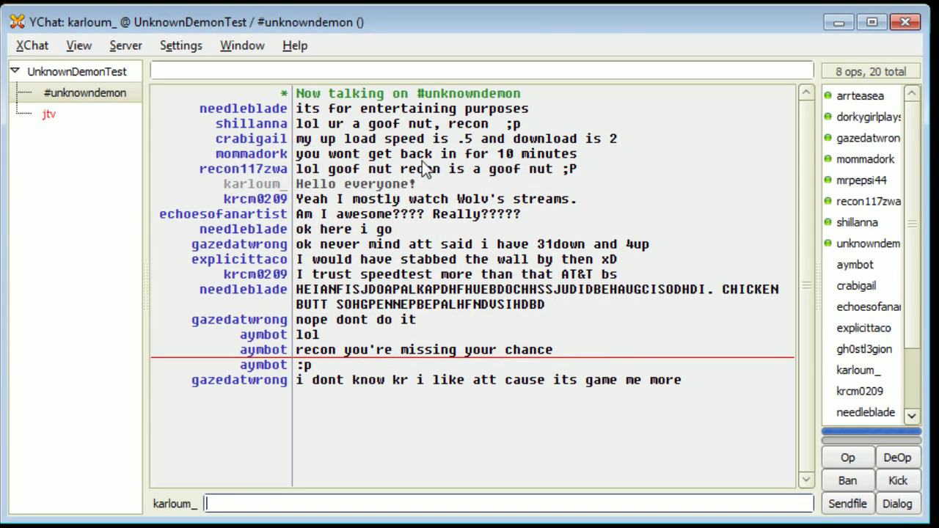